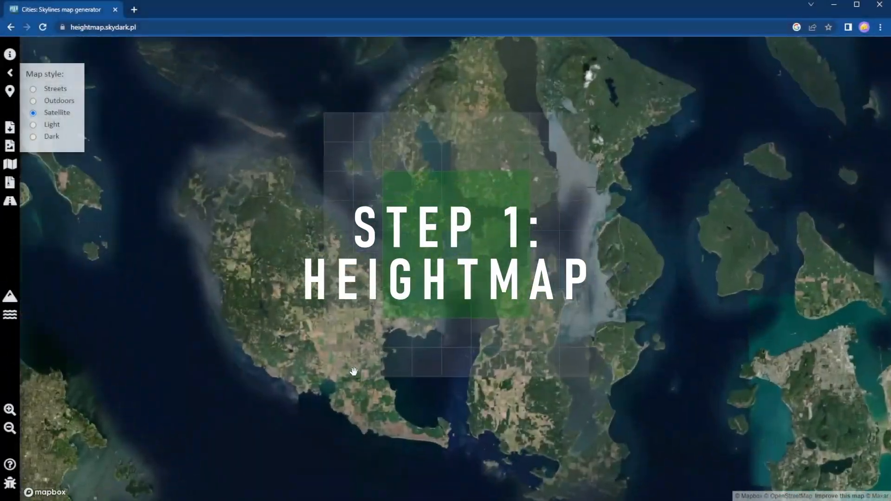
Switch the map style from Satellite to Outdoors for the islands around the selection area.
scroll(286, 316, up, 5)
scroll(285, 316, down, 10)
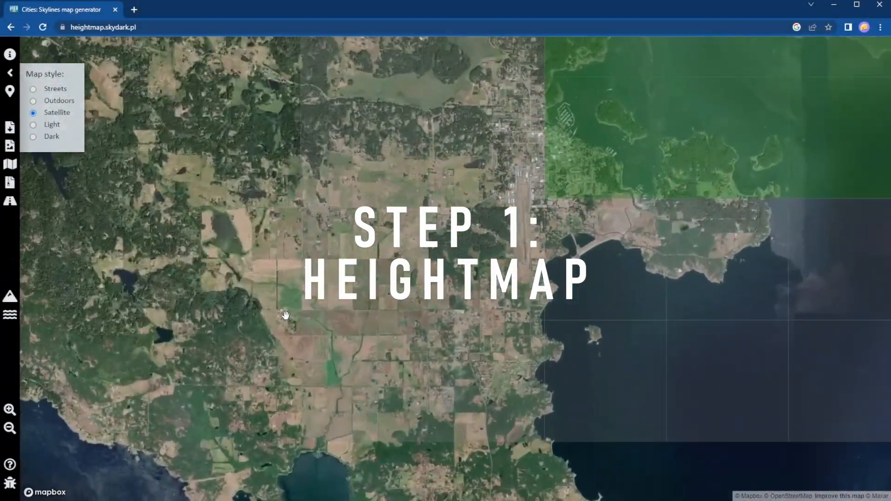
scroll(483, 199, up, 5)
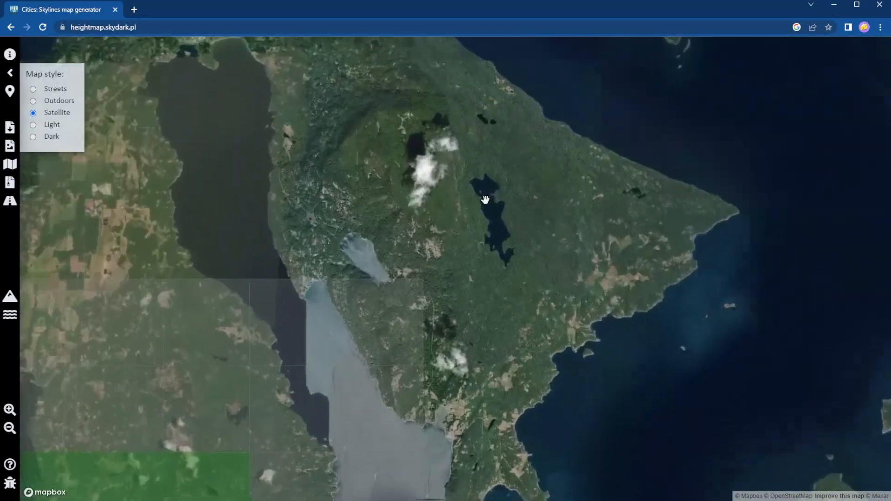
scroll(511, 213, down, 5)
drag(450, 304, 519, 183)
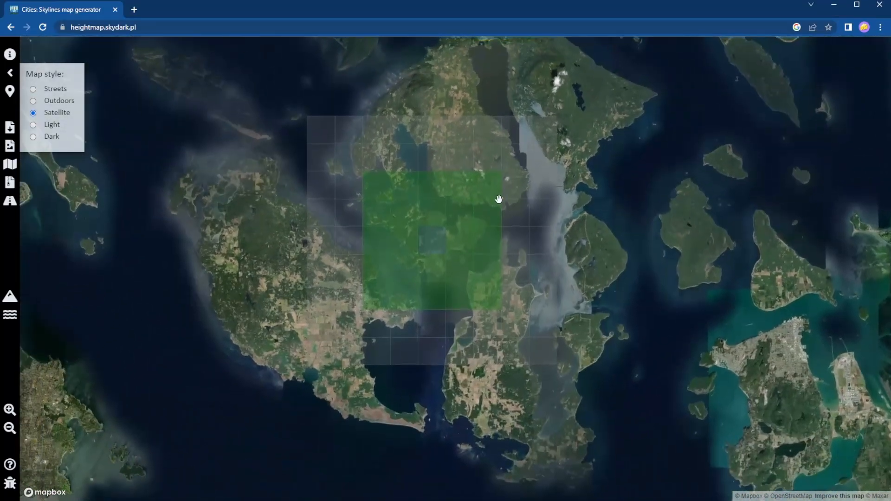
scroll(469, 225, down, 1)
drag(456, 236, 449, 260)
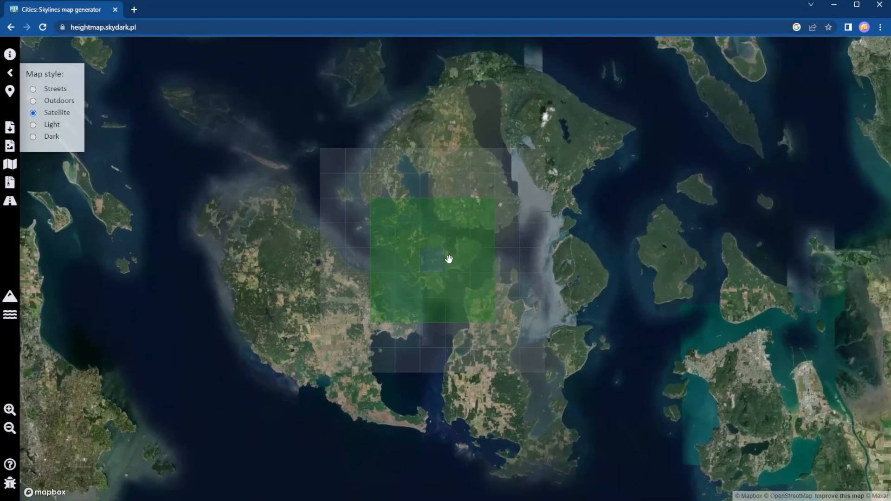
click(33, 102)
Set the map size to 40 km and shift the selection area slightly northwest over the islands.
click(10, 55)
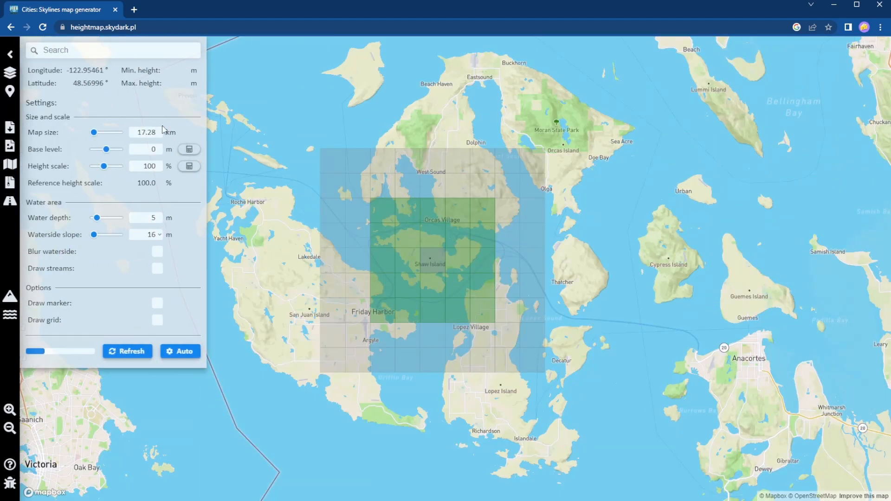
double_click(148, 132)
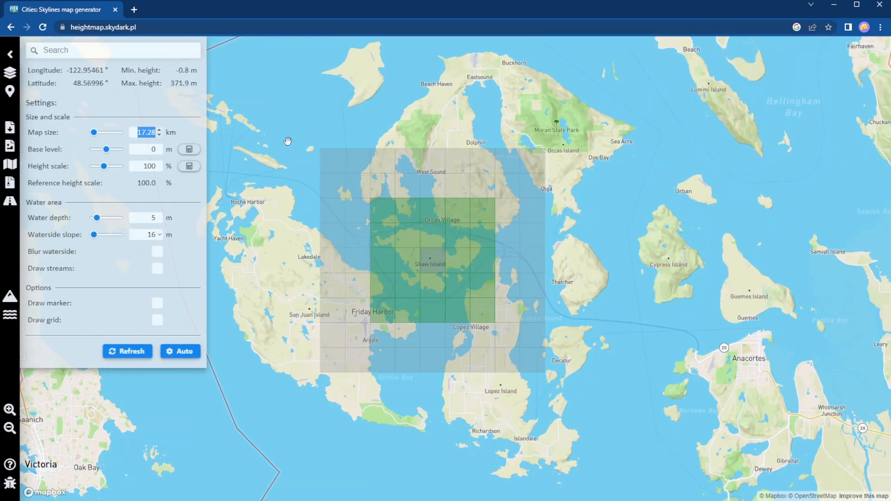
text(35)
scroll(496, 250, down, 2)
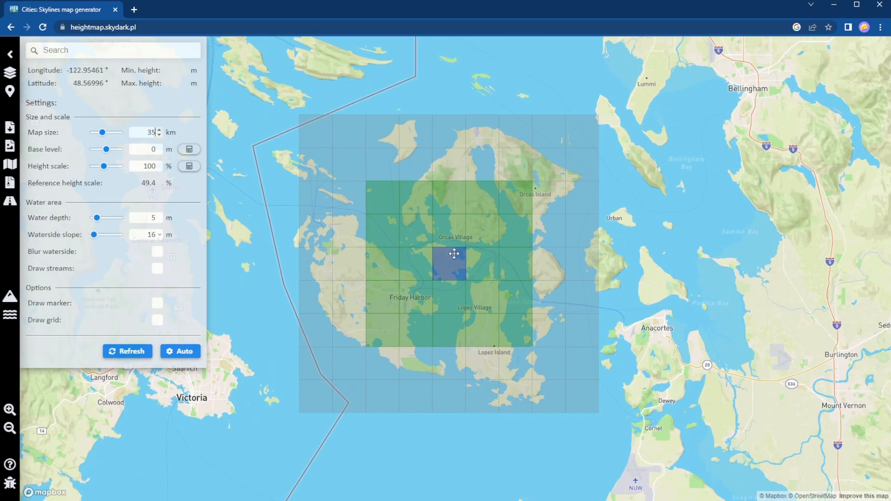
double_click(151, 132)
text(38)
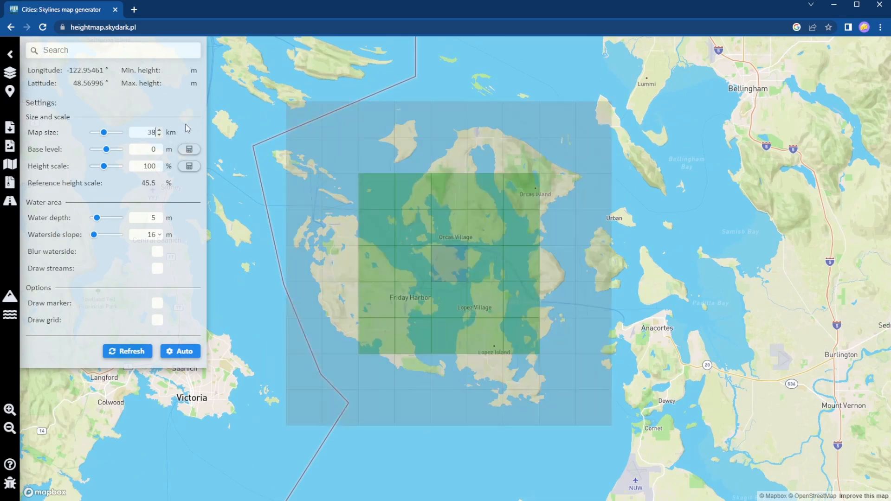
drag(447, 265, 439, 257)
text(40)
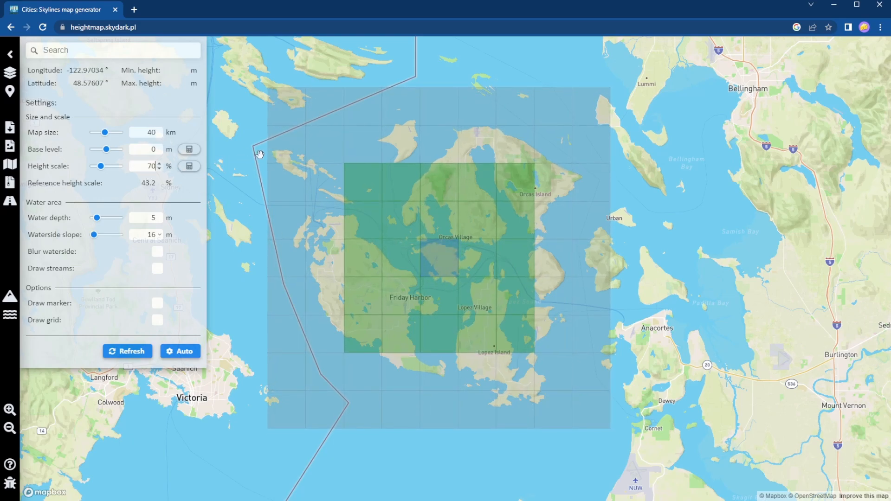
Set the height scale to 70% and the water depth to 15 m, and nudge the selection area slightly south.
text(15)
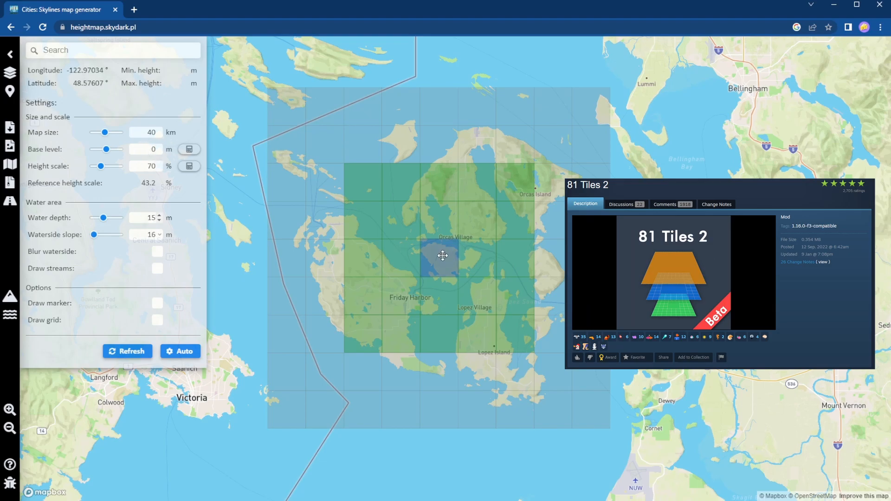
drag(447, 258, 447, 270)
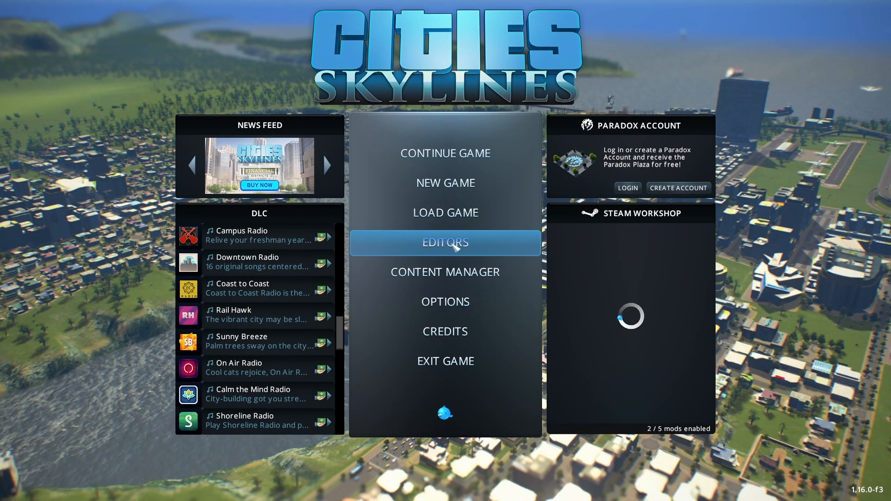
Switch to Cities: Skylines and create a new Map Editor map with the built-in Temperate theme.
click(455, 245)
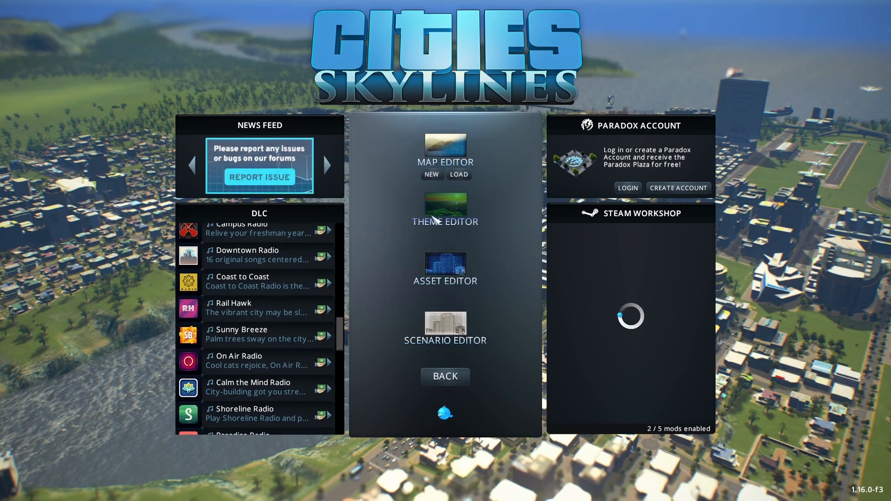
click(432, 176)
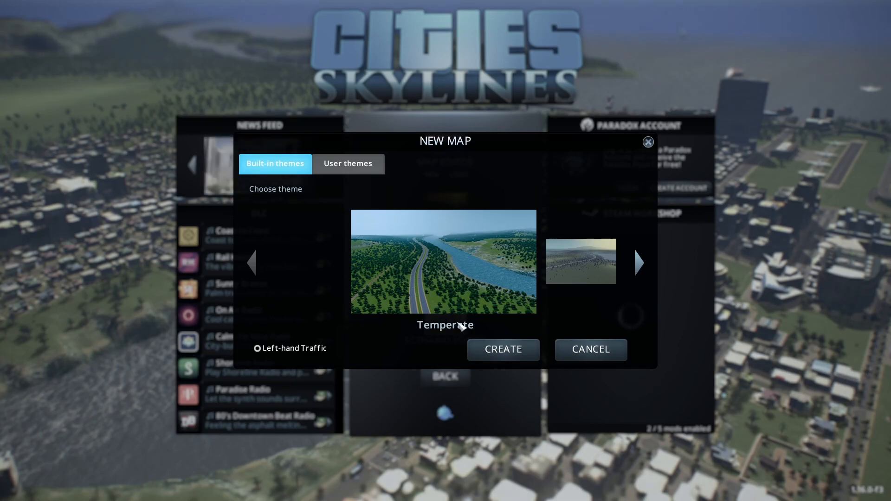
click(502, 356)
Import the heightmap-sanjuanislands.raw heightmap into the new map.
scroll(524, 235, down, 10)
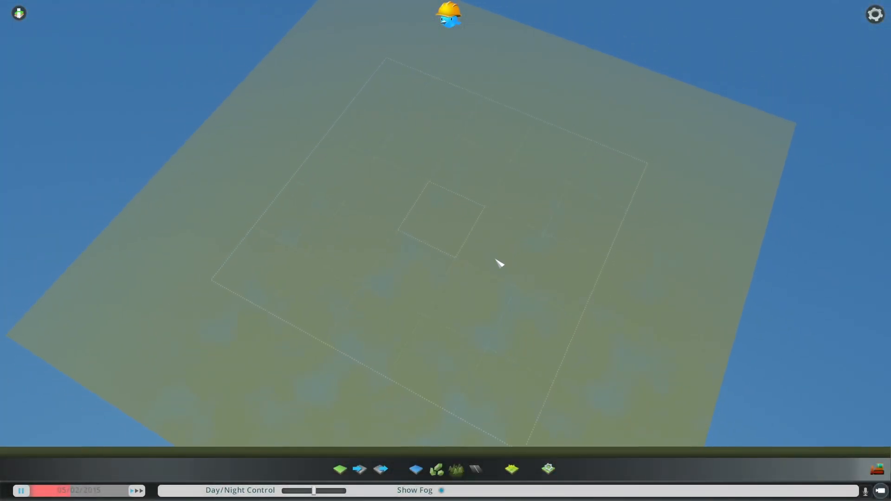
middle_drag(499, 263, 471, 262)
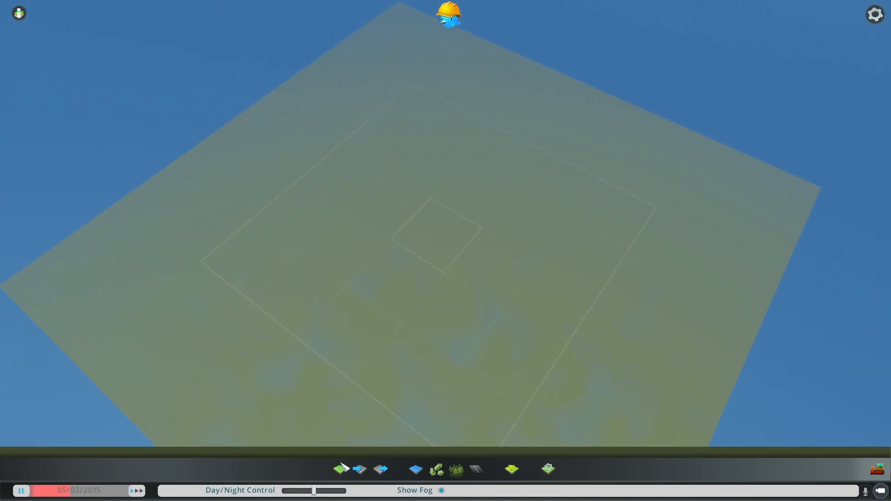
click(360, 469)
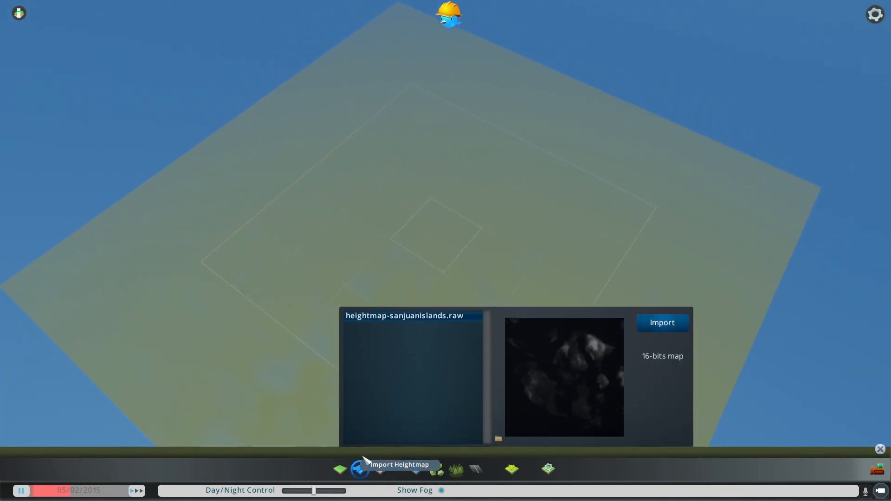
click(673, 328)
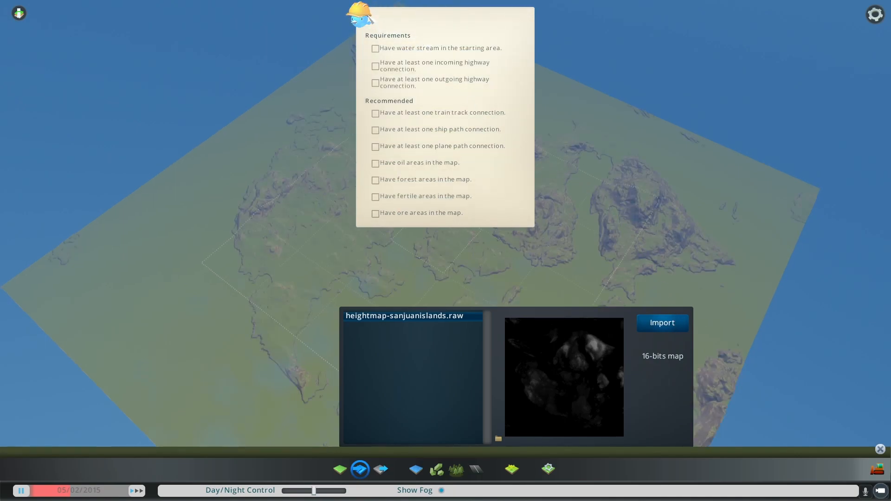
click(360, 469)
Inspect the imported terrain, and open the water tools with the sea level set to 2.86.
middle_drag(495, 324, 531, 285)
scroll(444, 252, up, 5)
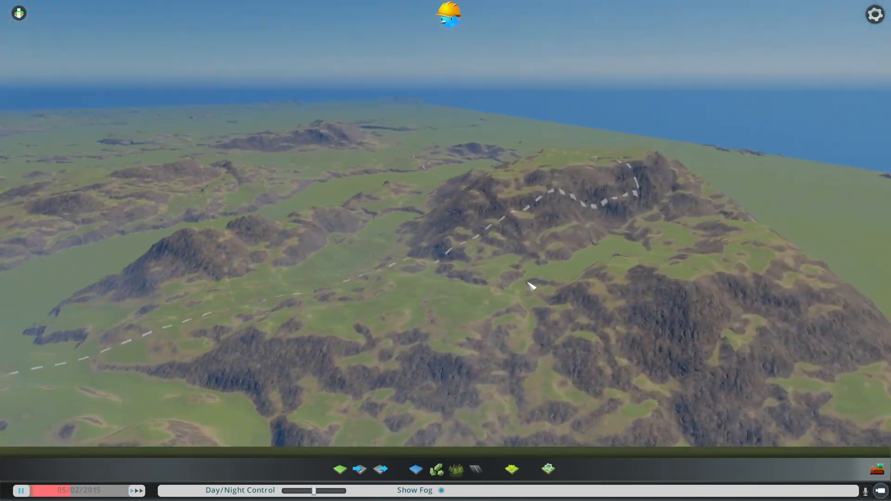
key(w)
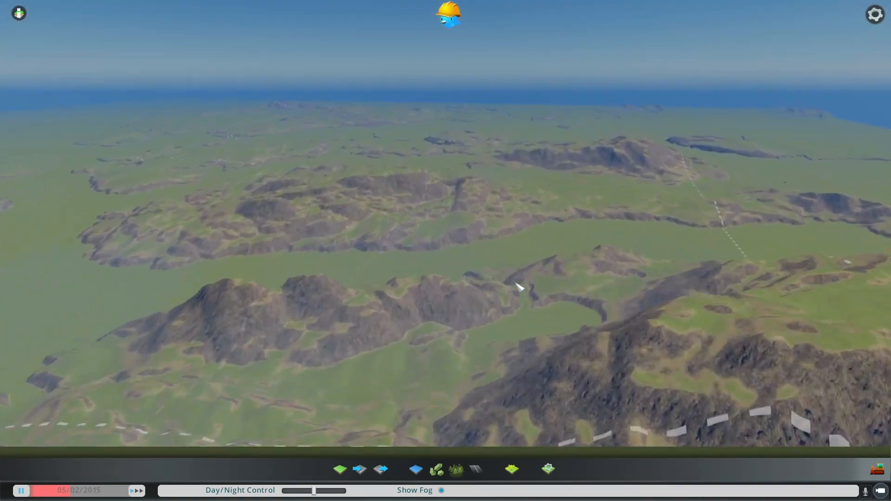
key(q)
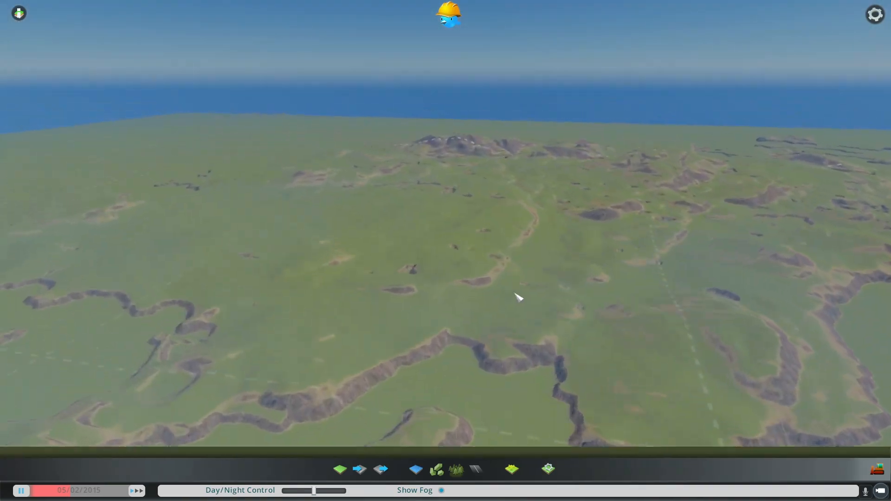
scroll(528, 302, down, 5)
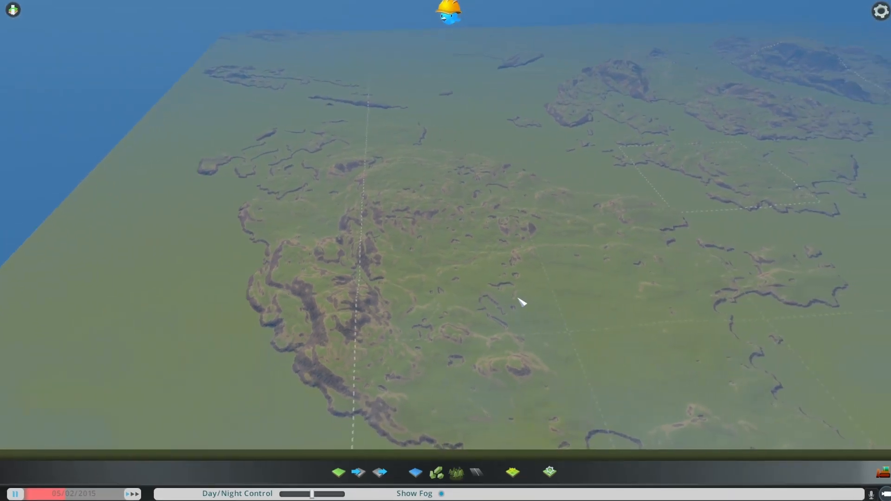
click(419, 471)
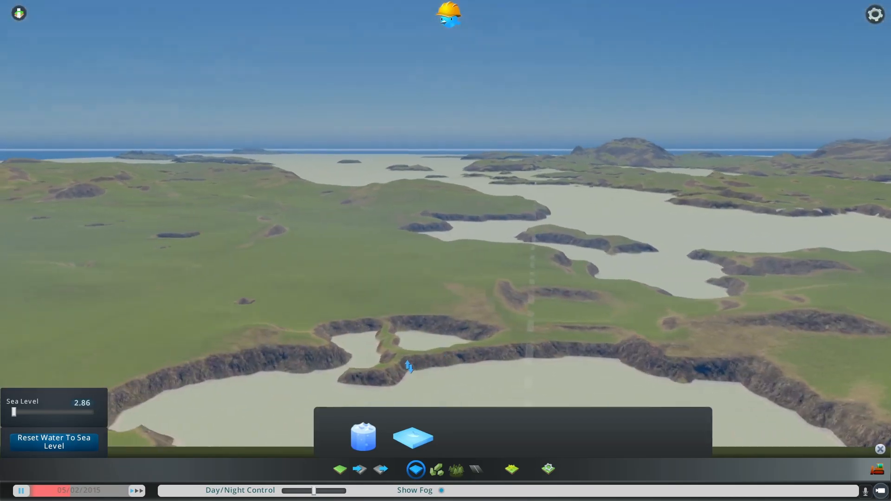
Place a water source with a capacity of 0.50 in the enclosed basin between the mountains.
scroll(408, 367, up, 5)
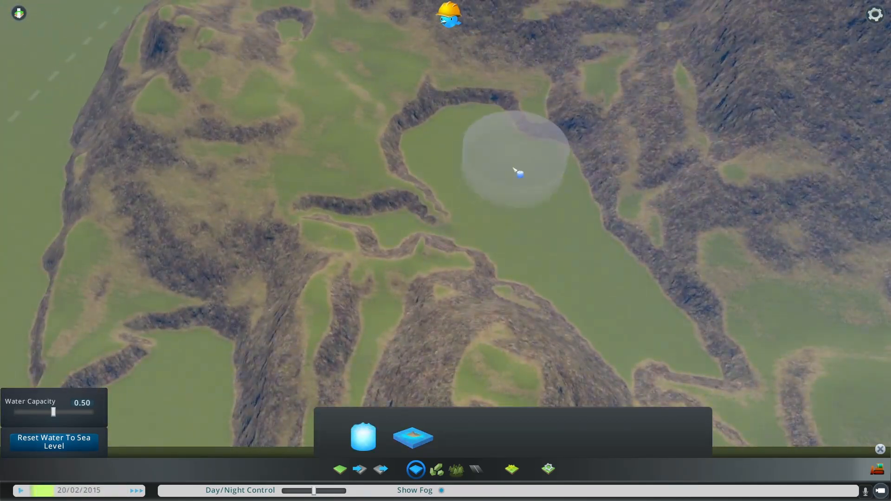
click(515, 178)
middle_drag(507, 204, 481, 248)
scroll(481, 249, down, 3)
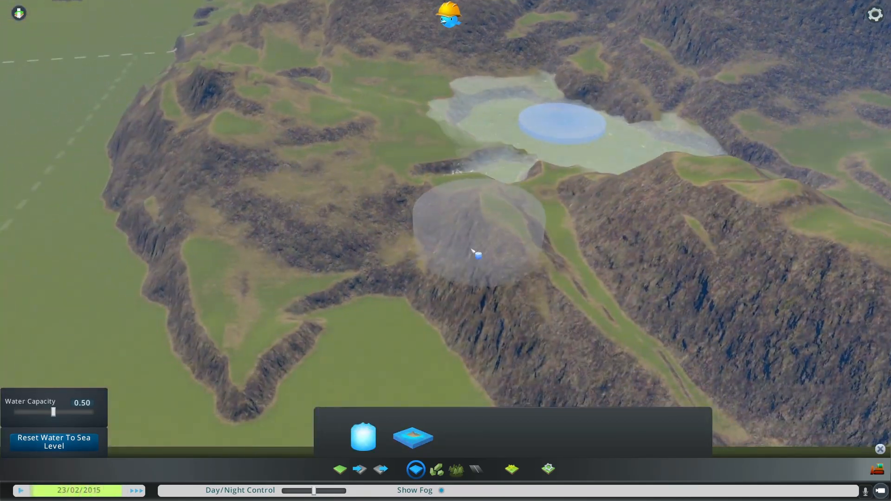
scroll(579, 294, up, 3)
middle_drag(578, 294, 524, 181)
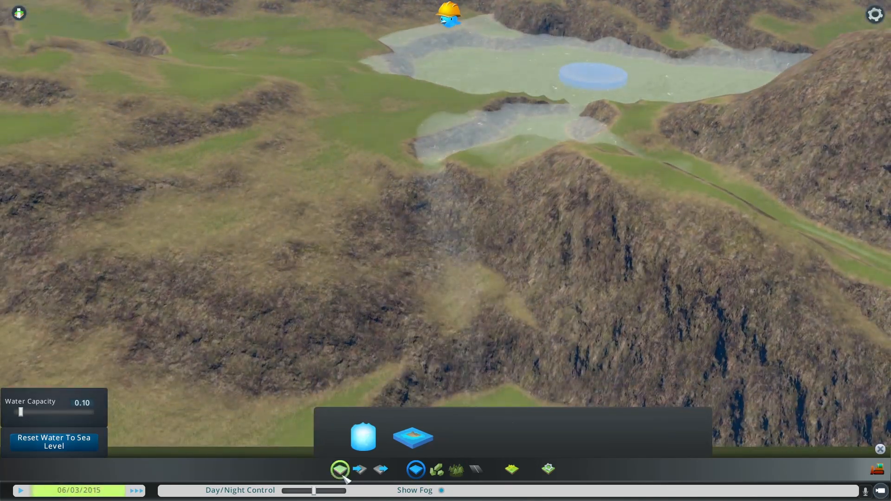
Let the water simulation run until the sea around the islands is filled, checking the mountain basins and the coastline.
click(340, 468)
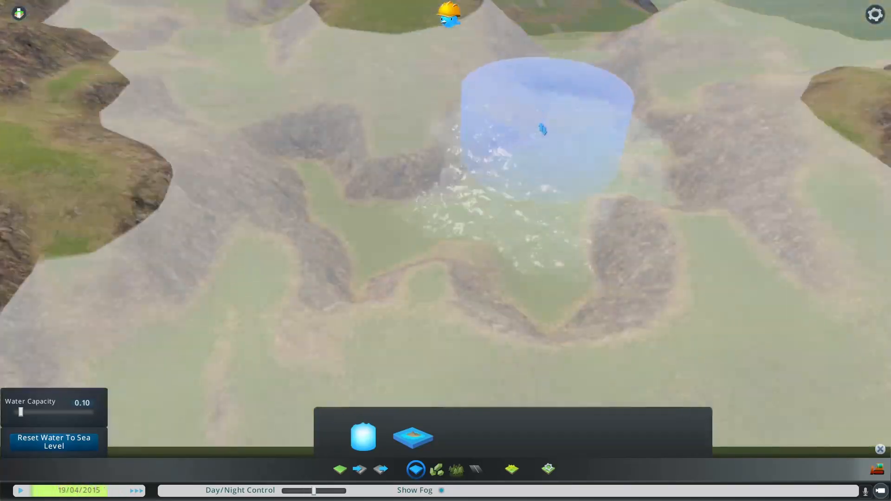
scroll(665, 214, down, 10)
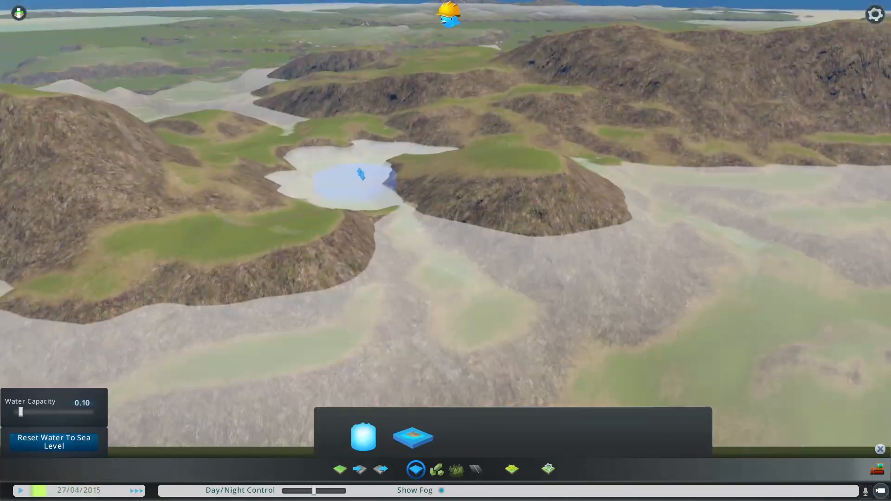
scroll(768, 217, down, 10)
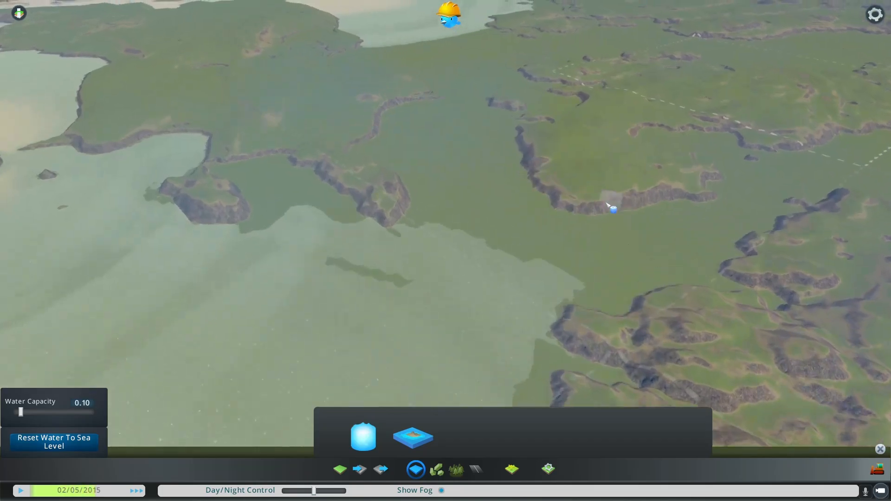
scroll(586, 204, up, 10)
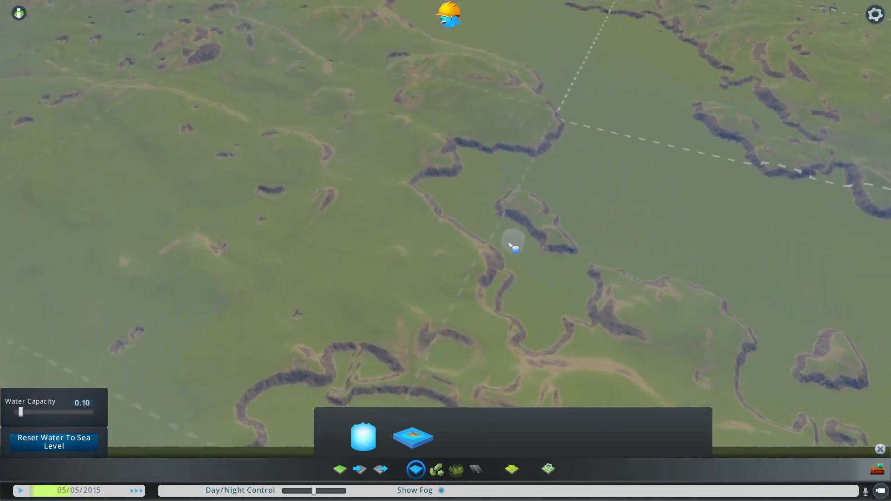
scroll(512, 245, down, 5)
scroll(561, 260, up, 5)
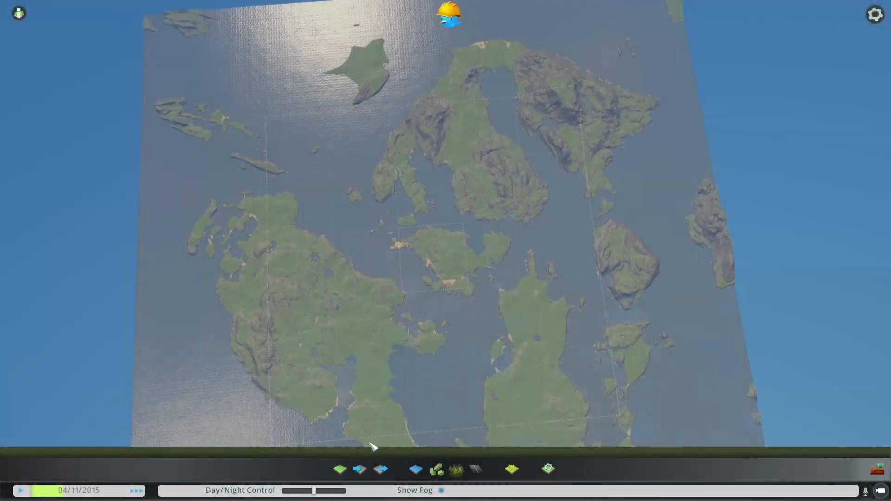
Soften the terraced terrain of the islands in the map's corner using brush size 106 and strength 0.50.
click(362, 469)
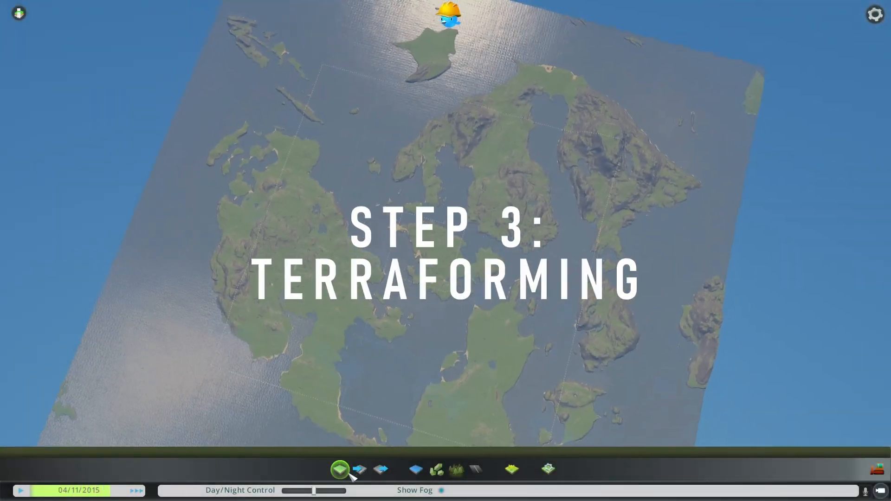
click(464, 436)
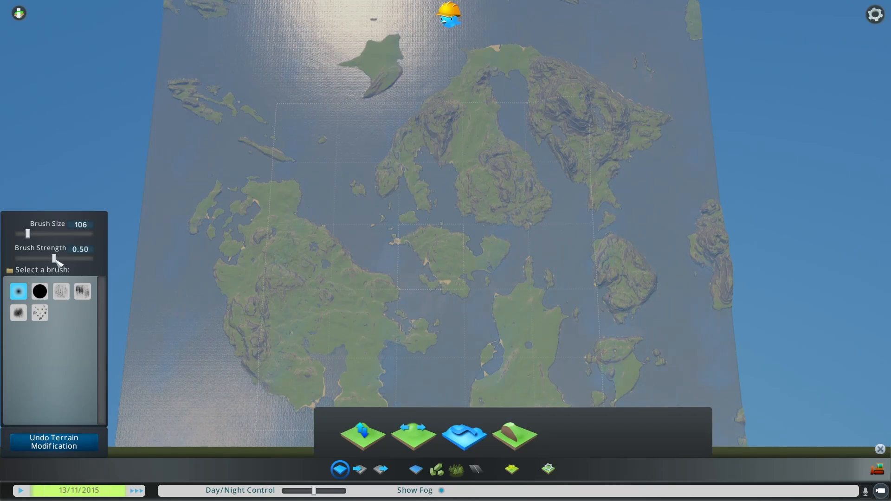
scroll(253, 256, up, 8)
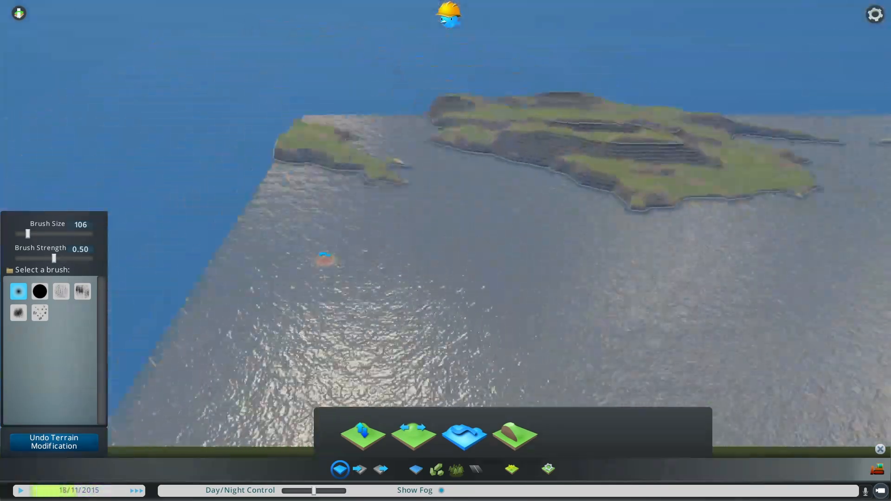
key(w)
key(a)
mouse_move(325, 256)
middle_down()
mouse_move(413, 290)
mouse_move(369, 239)
middle_up()
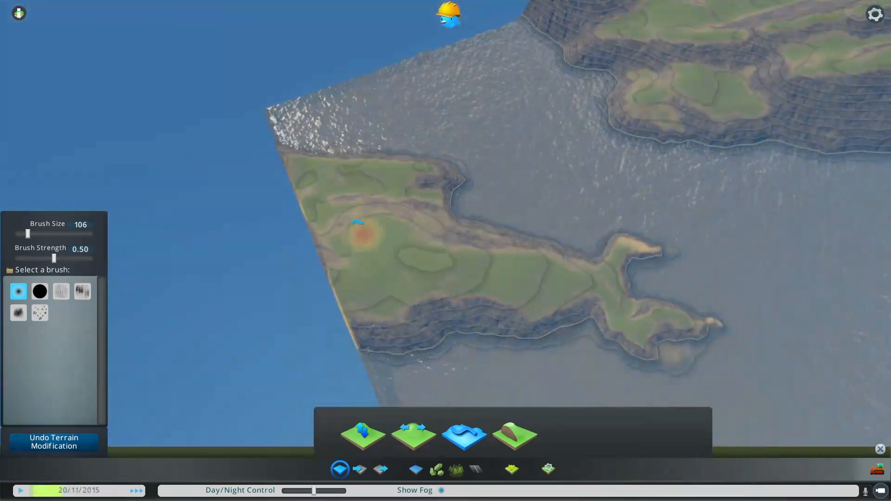
mouse_move(368, 315)
mouse_down()
mouse_move(479, 266)
mouse_move(638, 246)
mouse_move(640, 342)
mouse_move(480, 248)
mouse_up()
key(w)
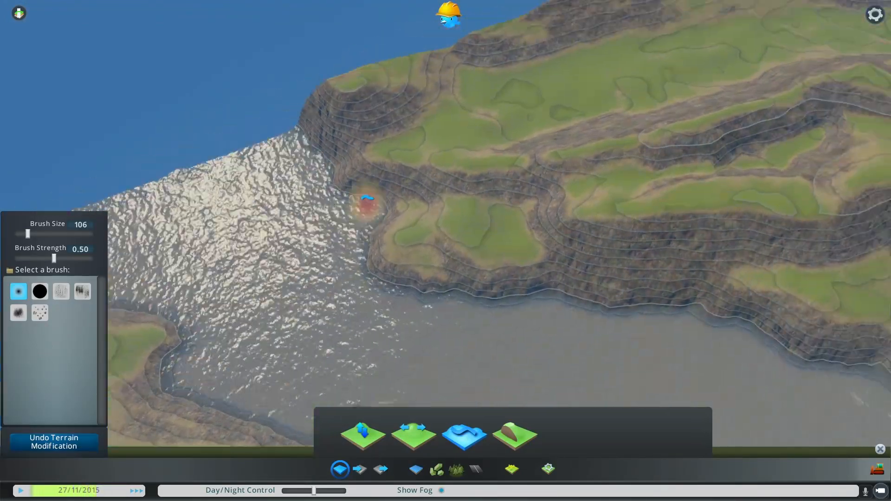
Soften the grassy slopes and ridges inland with brush size 210 and strength 0.08.
drag(28, 234, 37, 236)
key(s)
middle_drag(278, 169, 308, 109)
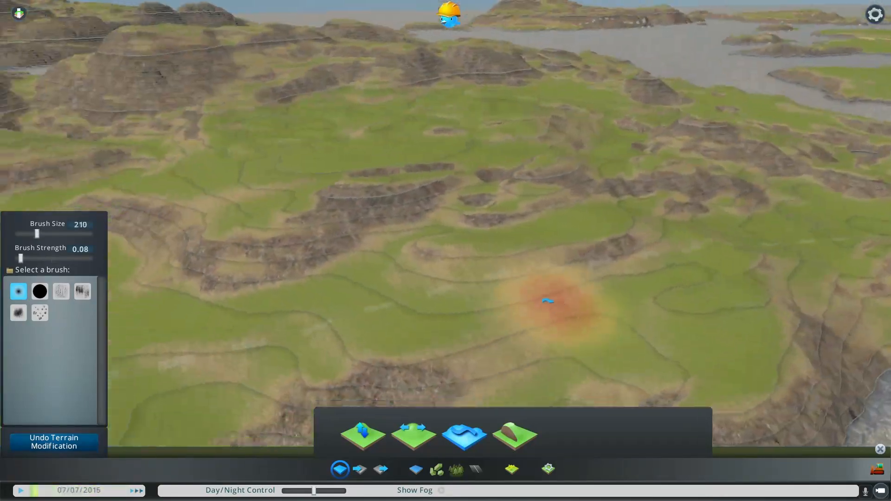
middle_drag(543, 302, 586, 182)
scroll(550, 245, down, 2)
key(d)
mouse_move(587, 181)
mouse_down()
mouse_move(660, 88)
mouse_move(491, 149)
mouse_move(467, 171)
mouse_up()
key(w)
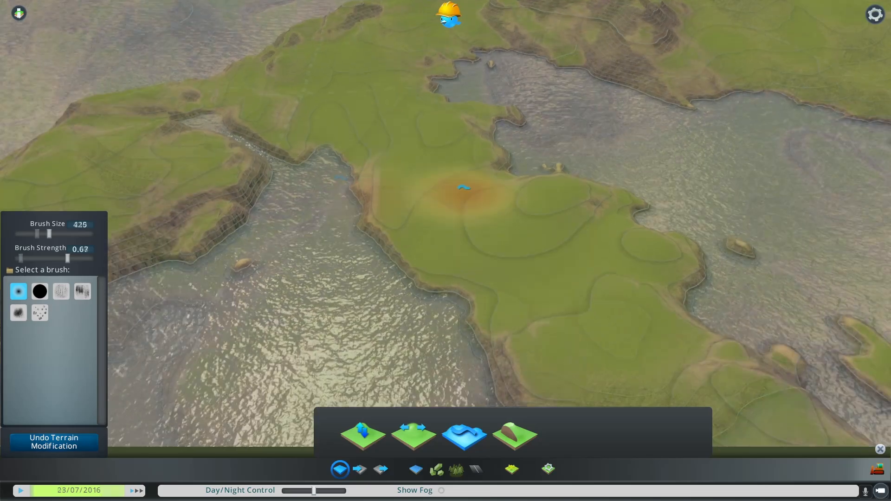
Soften the low coastal land around the narrow inlet with brush size 425 and strength 0.67.
mouse_move(462, 189)
middle_down()
mouse_move(521, 249)
mouse_move(593, 238)
mouse_move(407, 250)
mouse_move(561, 235)
mouse_move(434, 227)
middle_up()
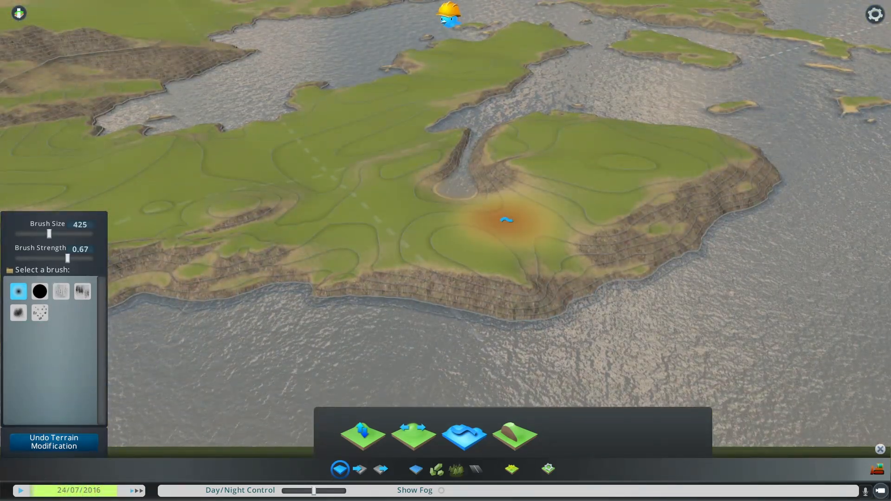
drag(552, 195, 568, 192)
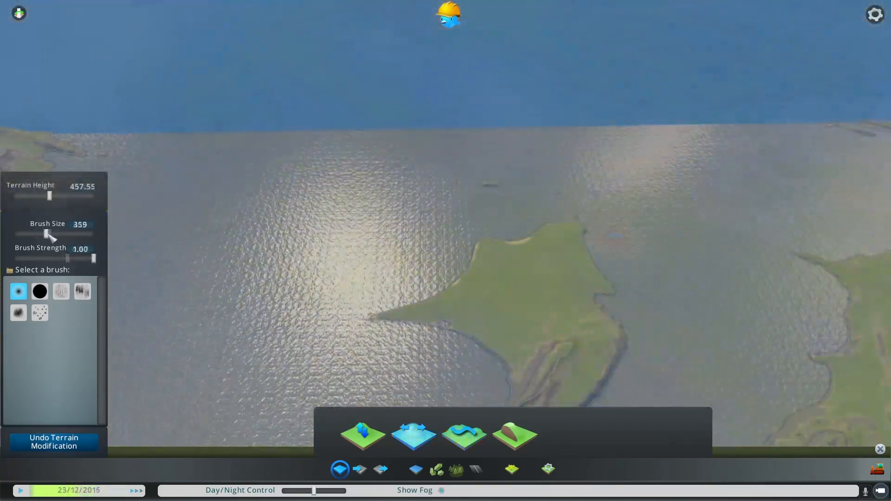
Level the elongated landmass at the map's corner to terrain height 0.00 with brush size 664 and strength 1.00.
scroll(389, 209, down, 2)
scroll(463, 184, up, 4)
key(d)
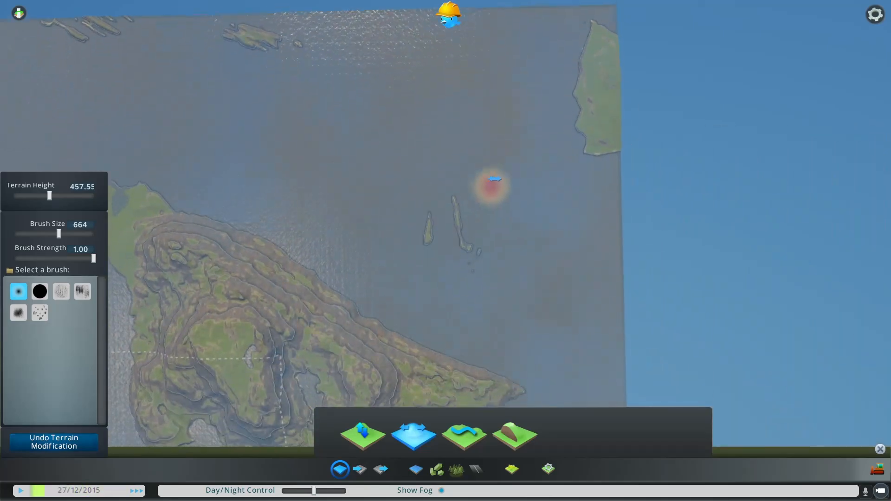
key(w)
right_click(542, 173)
key(s)
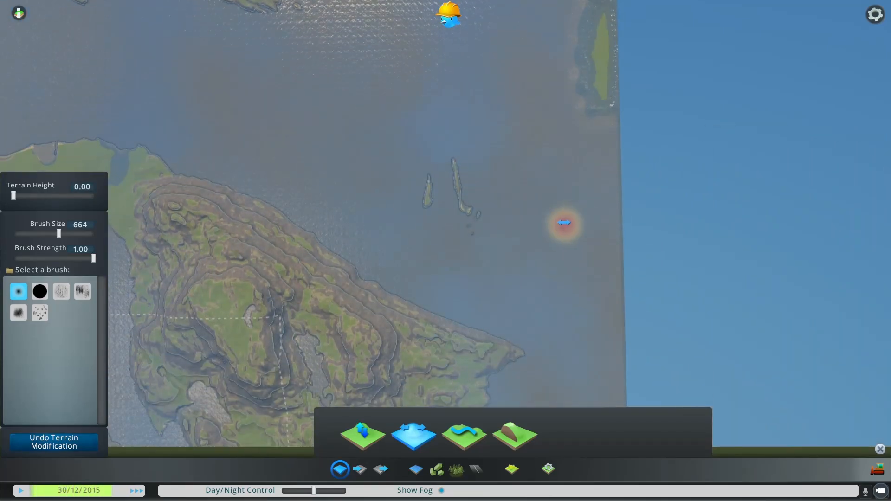
key(w)
key(a)
key(s)
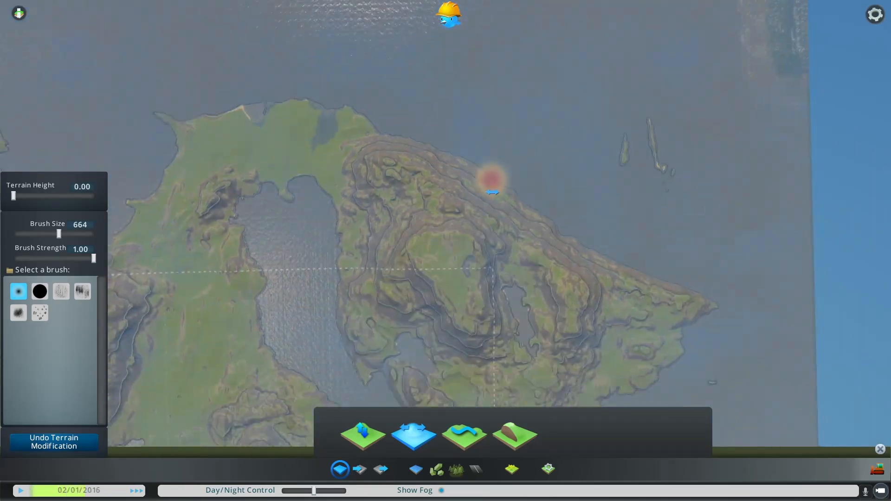
Level the mountainous island along the map's edge to terrain height 0.00 with the same size 664 brush.
scroll(510, 199, down, 3)
key(s)
key(d)
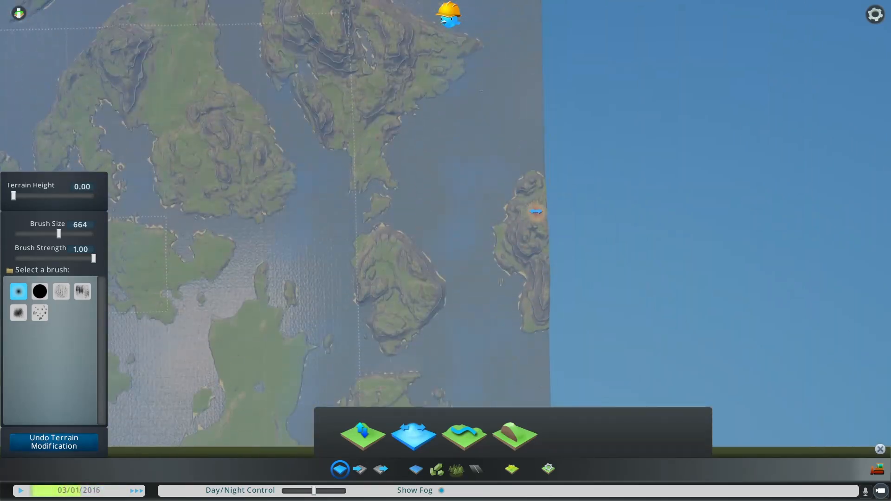
scroll(538, 232, up, 3)
middle_drag(541, 237, 578, 131)
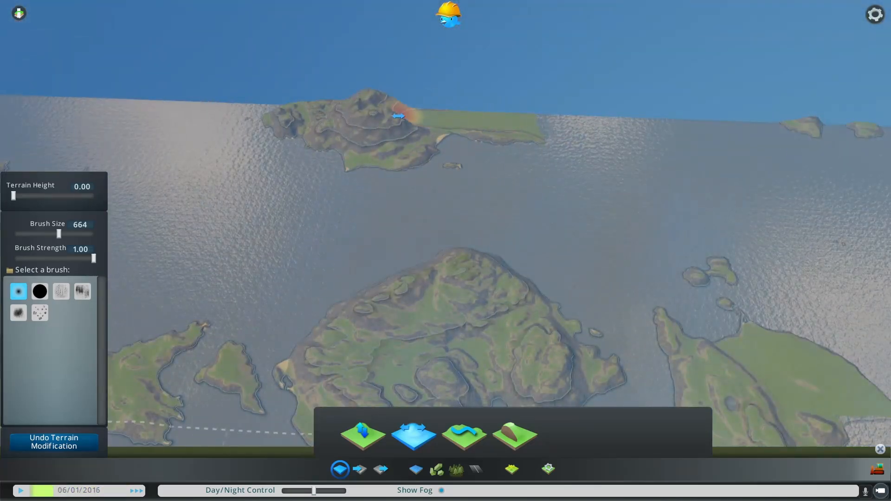
mouse_move(398, 115)
mouse_down()
mouse_move(269, 129)
mouse_move(377, 148)
mouse_up()
scroll(348, 168, up, 2)
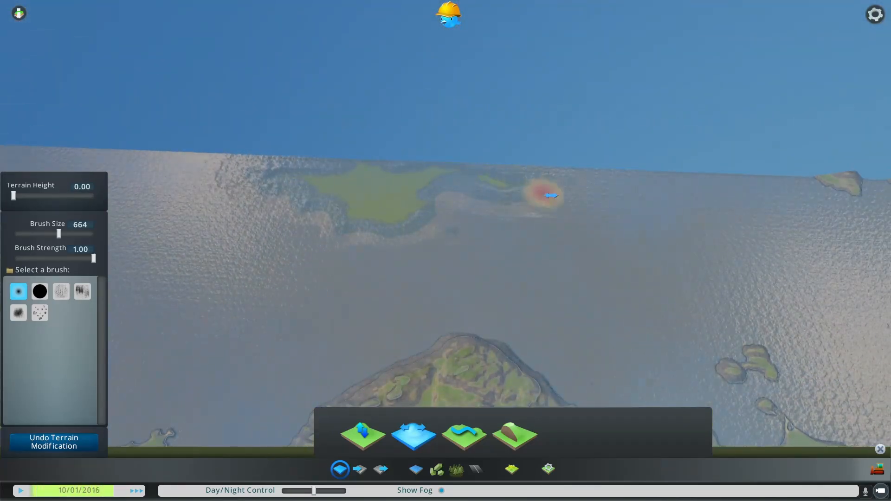
Place a water source with a capacity of 0.10 in the narrow valley beside the rocky ridge.
middle_drag(387, 241, 624, 197)
middle_drag(499, 203, 593, 246)
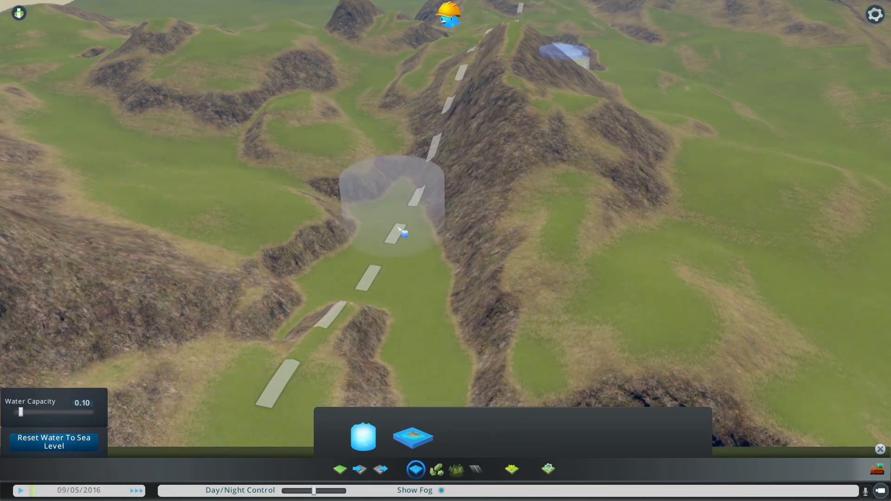
click(398, 195)
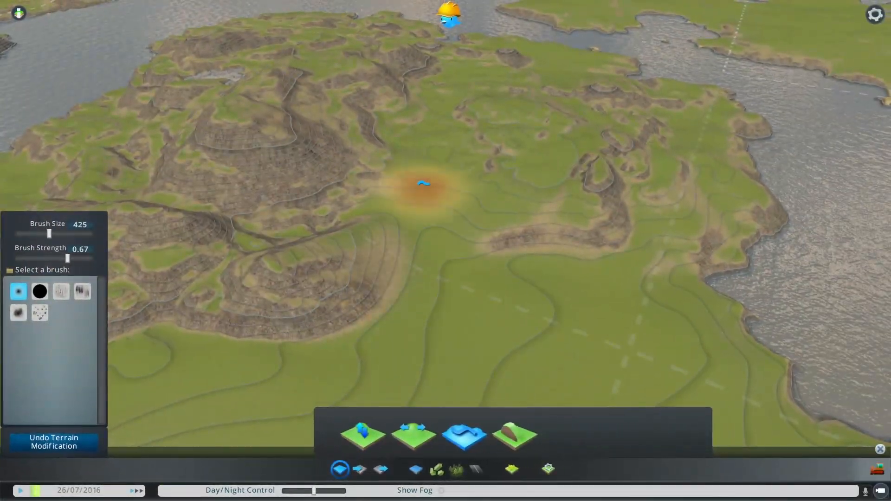
Soften the grassy valleys between the rocky hills with brush size 425 and strength 0.67.
middle_drag(441, 92, 564, 272)
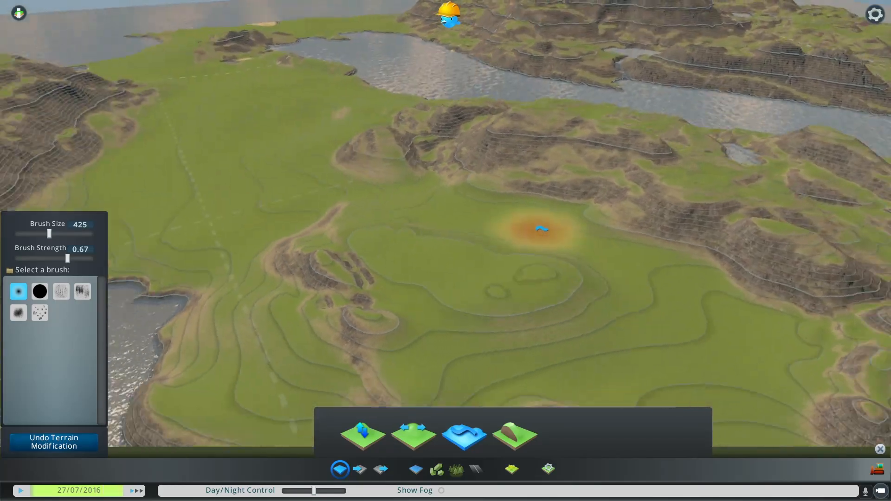
middle_drag(542, 230, 563, 283)
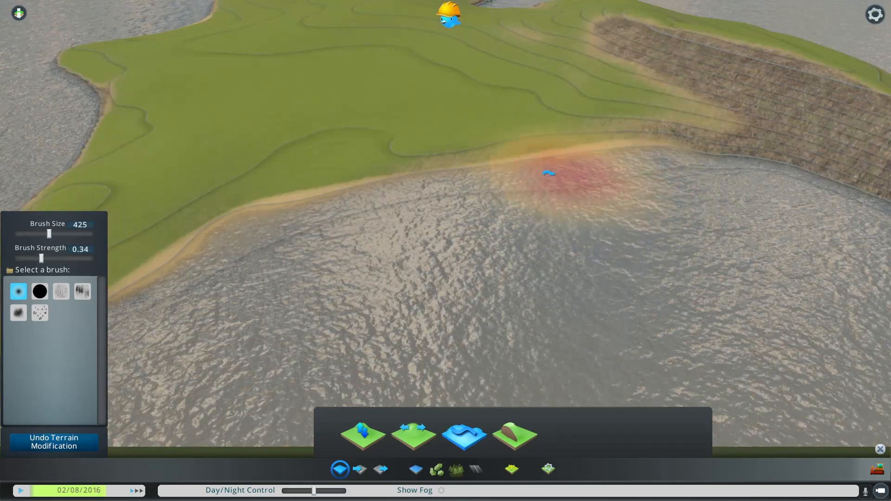
Soften the shoreline of the island's curved bay into a gentle beach with brush size 425 and strength 0.34.
middle_drag(356, 169, 352, 141)
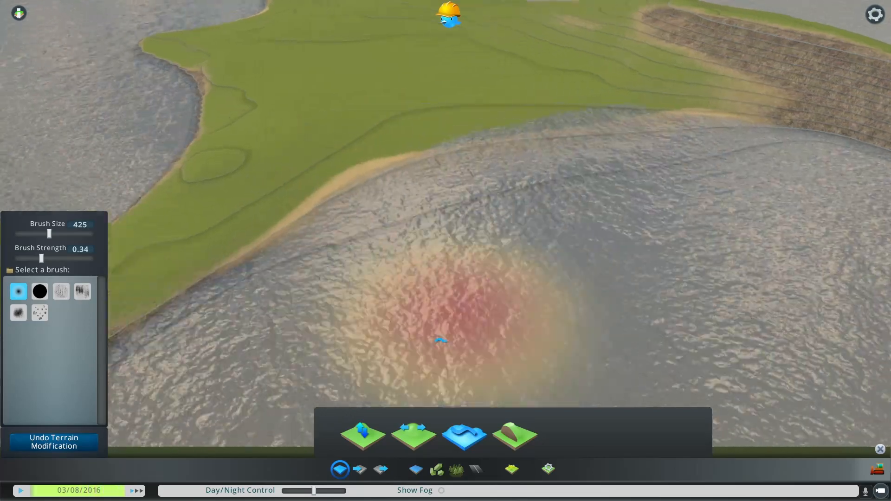
click(413, 437)
key(w)
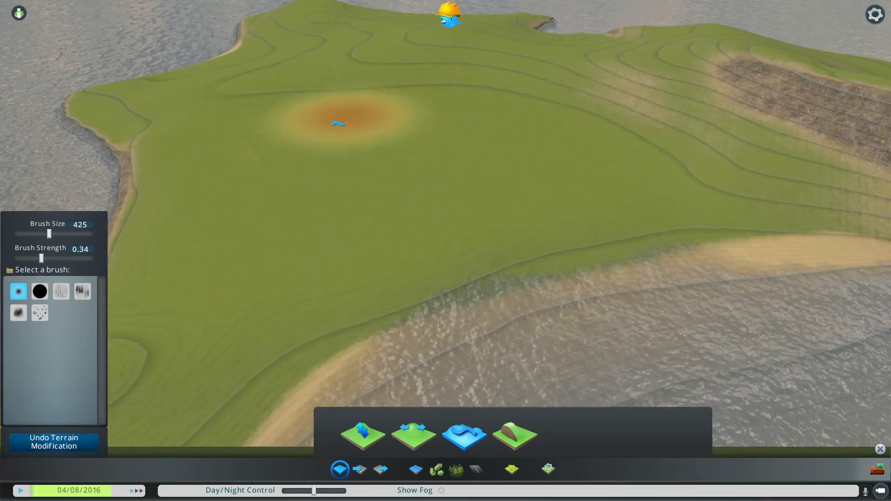
key(s)
key(d)
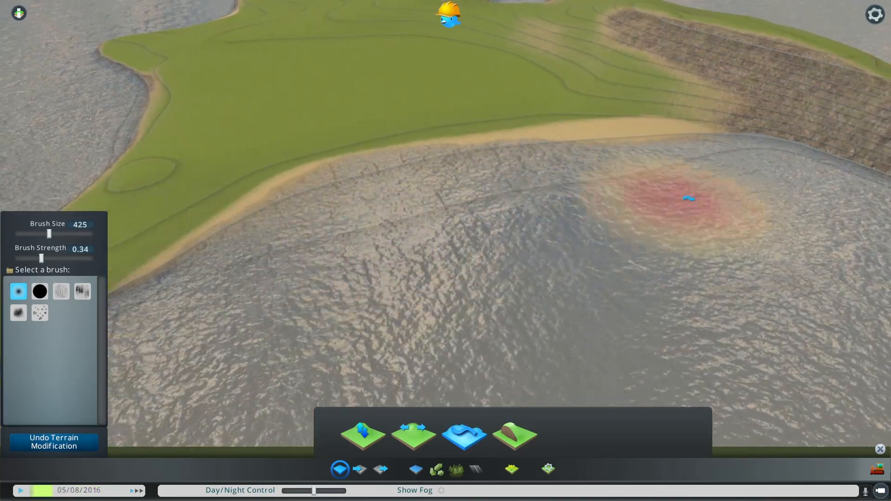
scroll(527, 199, up, 5)
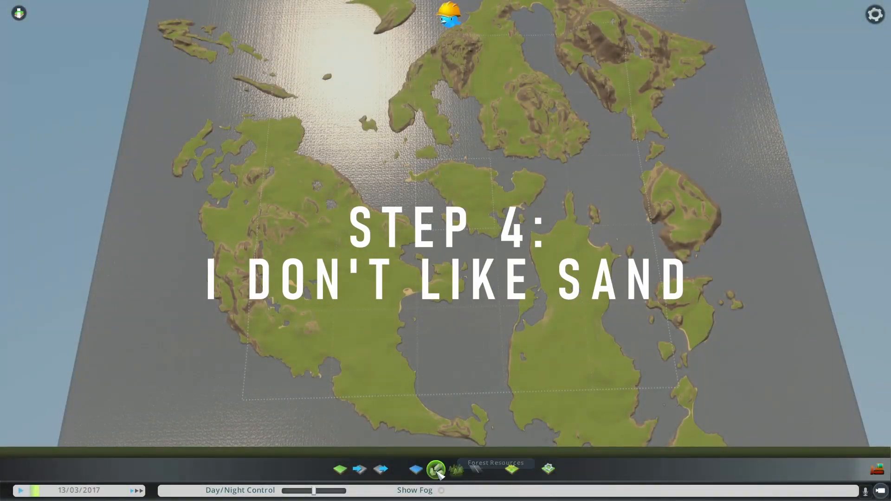
Paint sand along the small rounded cove with a resource brush of size 110 and strength 1.00.
click(515, 470)
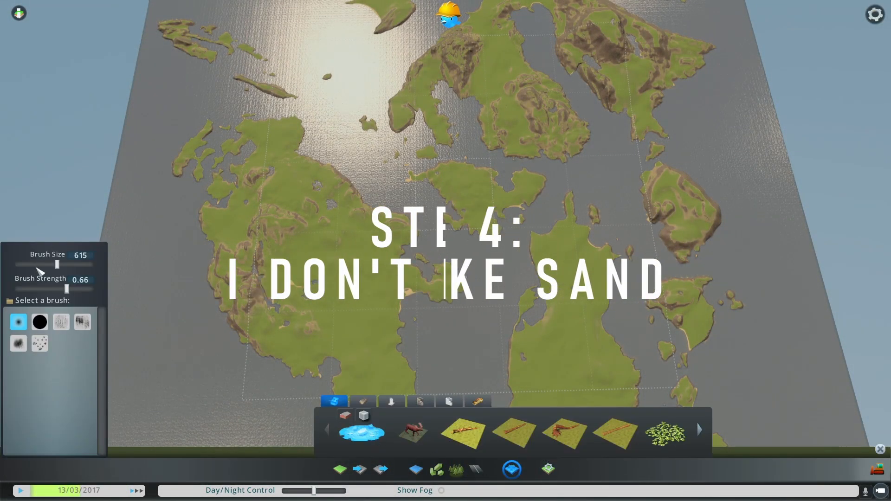
scroll(314, 214, up, 10)
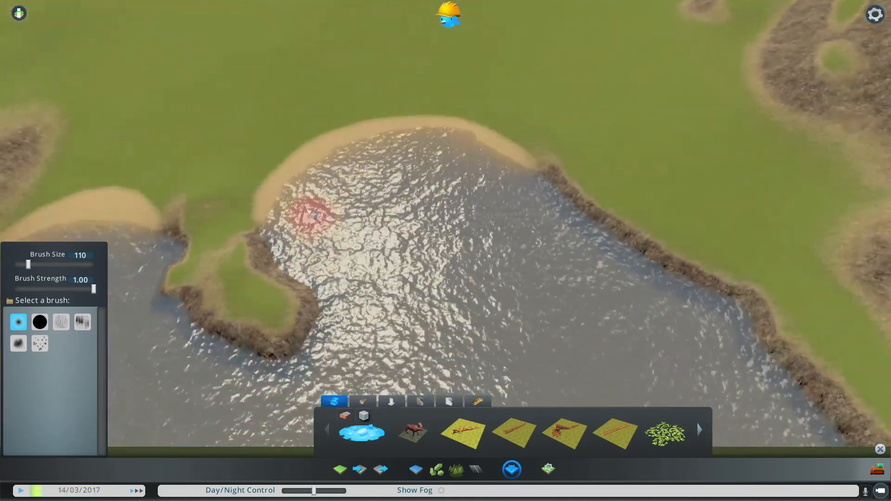
mouse_move(315, 214)
mouse_down()
mouse_move(318, 175)
mouse_move(458, 144)
mouse_move(369, 259)
mouse_move(347, 224)
mouse_up()
key(a)
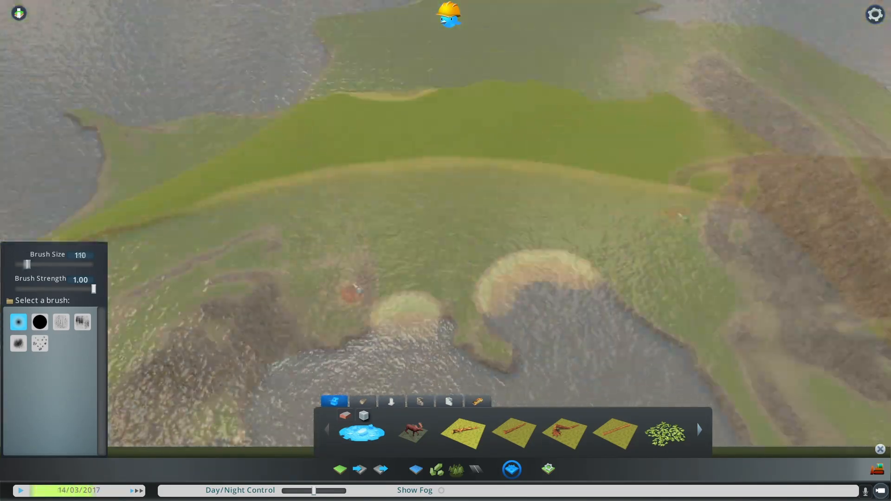
Paint sand along the island's long curved beach and into its shallow water with brush size 89 and strength 1.00.
mouse_move(710, 190)
mouse_down()
mouse_move(509, 171)
mouse_move(269, 194)
mouse_up()
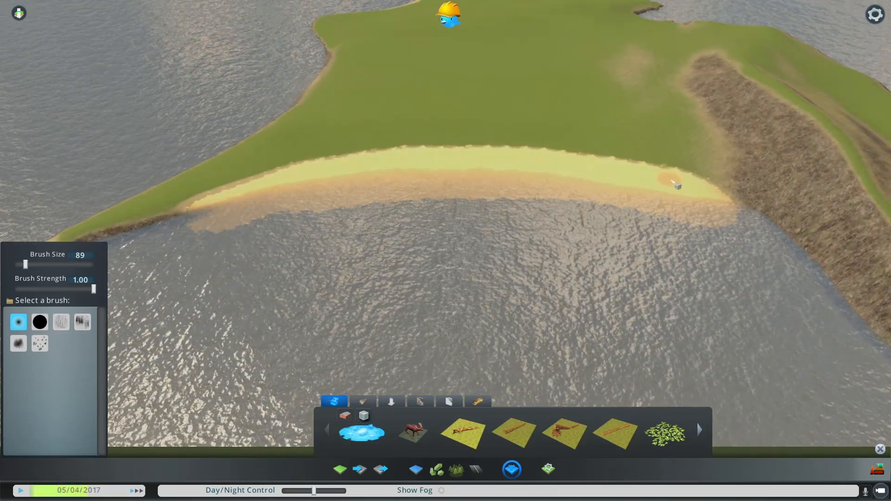
scroll(390, 249, down, 3)
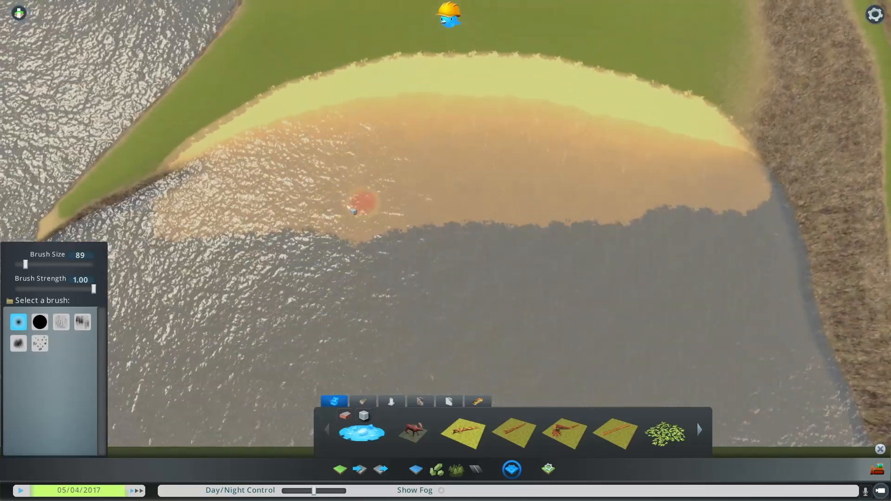
scroll(468, 263, down, 3)
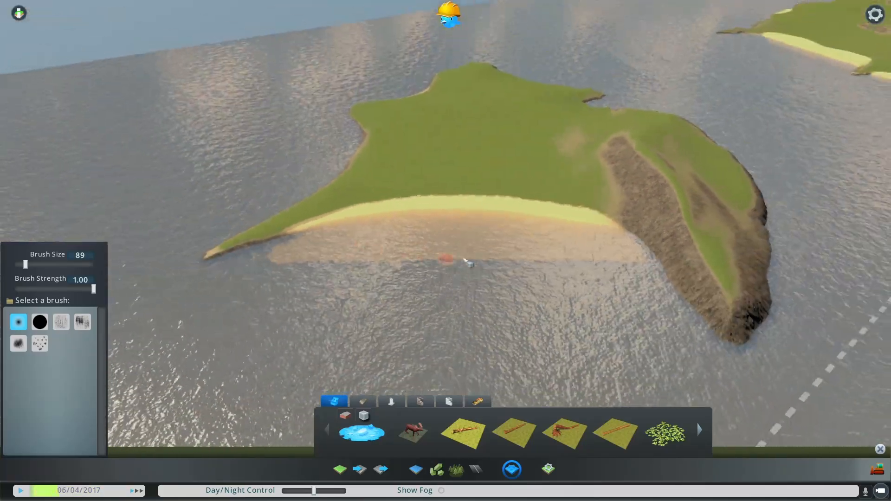
key(d)
Paint a band of sand on the seabed around the small rocky islands with brush size 83 and strength 0.83.
middle_drag(465, 260, 368, 272)
scroll(395, 260, up, 3)
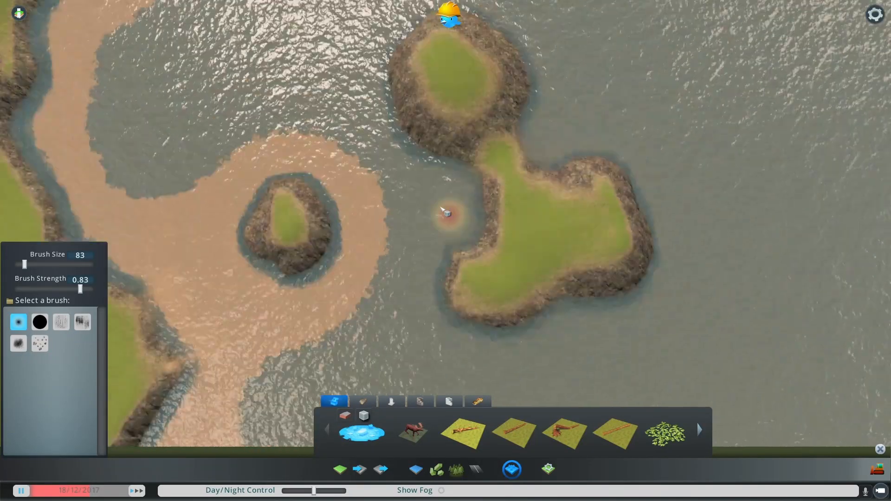
key(w)
mouse_move(441, 209)
mouse_down()
mouse_move(366, 92)
mouse_move(494, 163)
mouse_move(757, 207)
mouse_move(596, 357)
mouse_up()
key(w)
key(e)
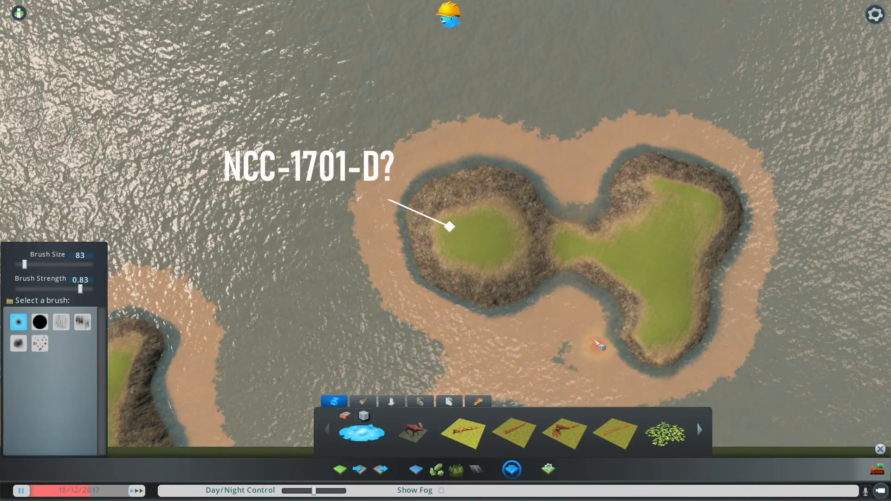
Paint sand over the shore and shallows at the head of the inlet with brush size 127 and strength 1.
key(s)
key(a)
key(w)
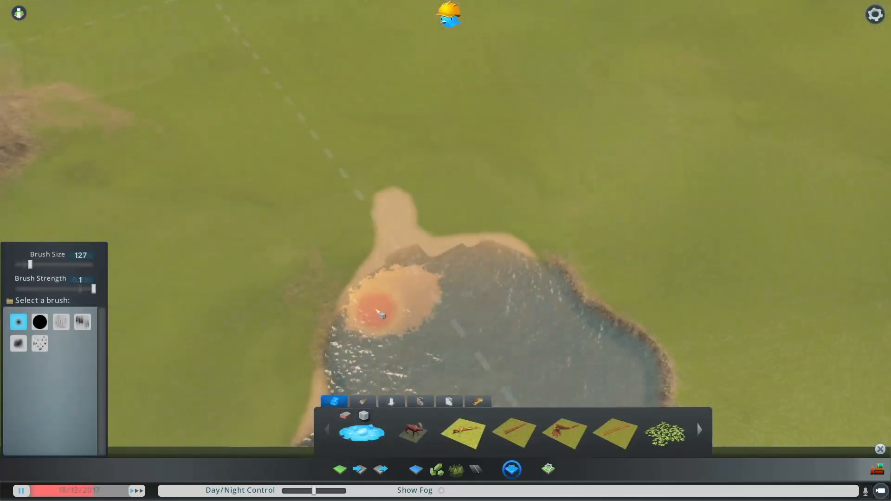
click(22, 490)
scroll(533, 359, up, 3)
middle_drag(563, 358, 324, 291)
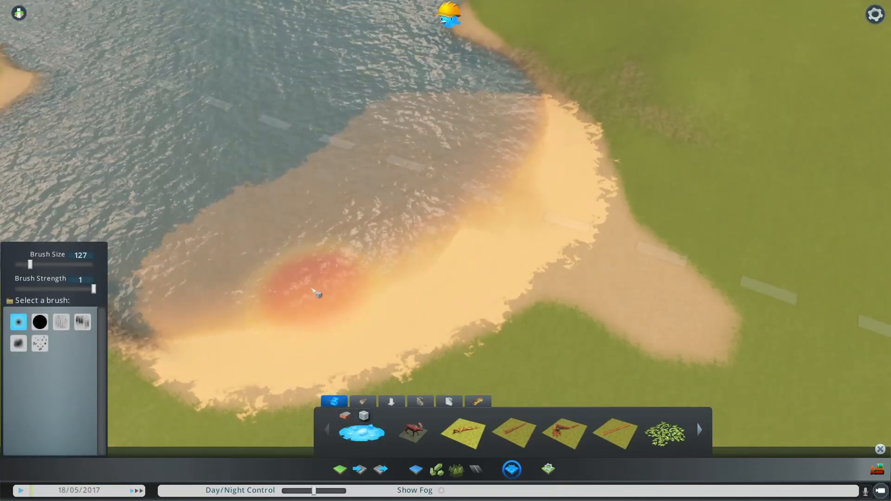
Switch to the solid round brush at strength 0.15 and extend the sand along the inlet and channel shores.
scroll(339, 333, down, 3)
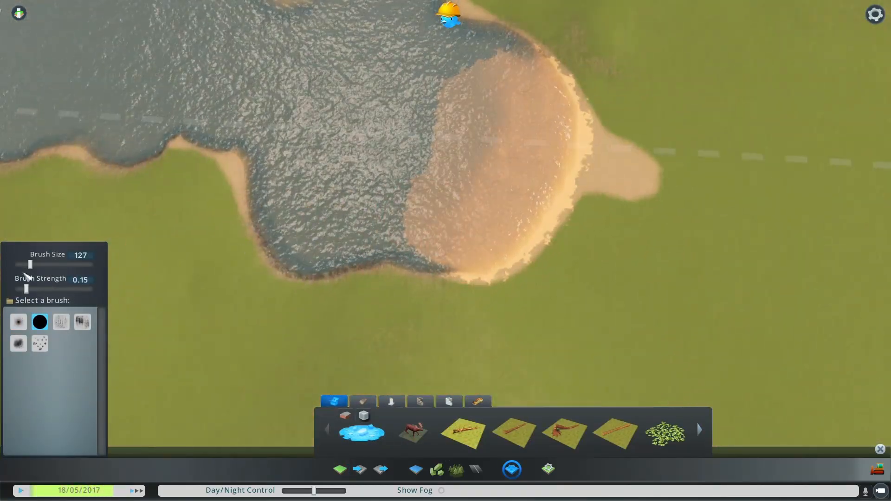
drag(290, 156, 412, 169)
key(w)
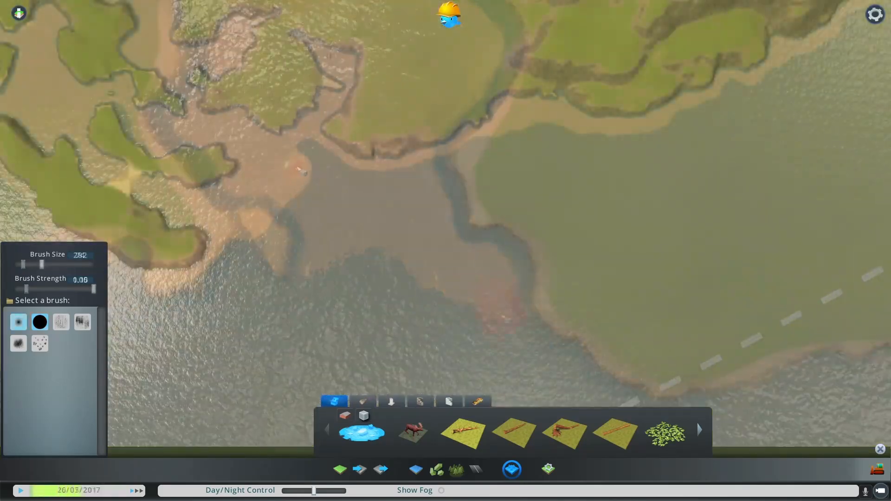
Paint a wide band of sand in the shallows along the large island's outer coast with the soft round brush, size 282 and strength 1.00.
mouse_move(408, 190)
mouse_down()
mouse_move(533, 139)
mouse_move(706, 116)
mouse_up()
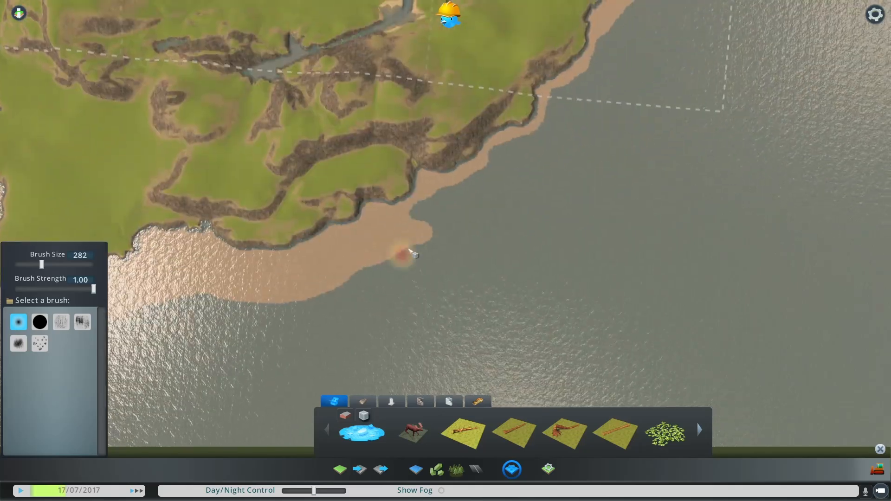
mouse_move(519, 159)
mouse_down()
mouse_move(596, 88)
mouse_move(627, 139)
mouse_move(541, 208)
mouse_move(712, 175)
mouse_move(423, 274)
mouse_move(464, 275)
mouse_move(406, 317)
mouse_move(499, 298)
mouse_move(409, 232)
mouse_move(600, 269)
mouse_move(393, 274)
mouse_up()
key(e)
key(d)
key(w)
key(e)
key(q)
key(d)
key(e)
key(a)
key(q)
Trim the seaward edge of the sand band around the large island's outer coast with brush size 917 and strength 1.00.
scroll(227, 245, down, 5)
mouse_move(228, 245)
middle_down()
mouse_move(370, 300)
mouse_move(483, 292)
middle_up()
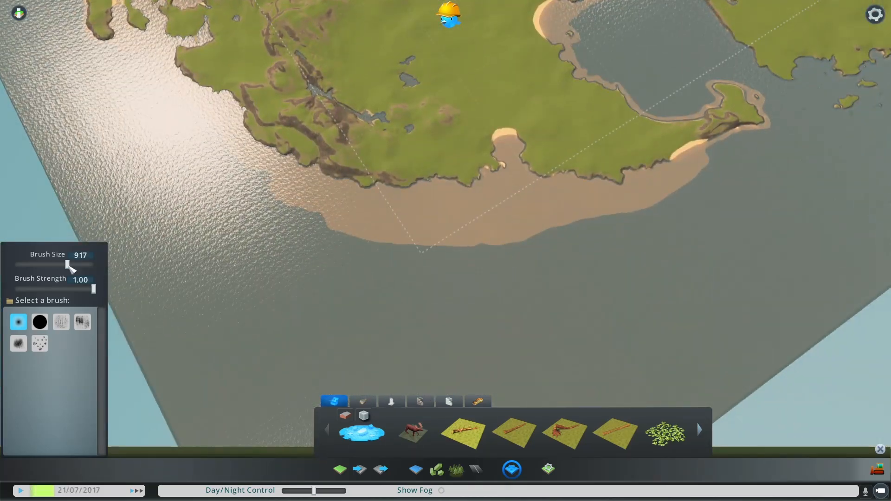
middle_drag(320, 209, 322, 230)
right_drag(330, 229, 524, 242)
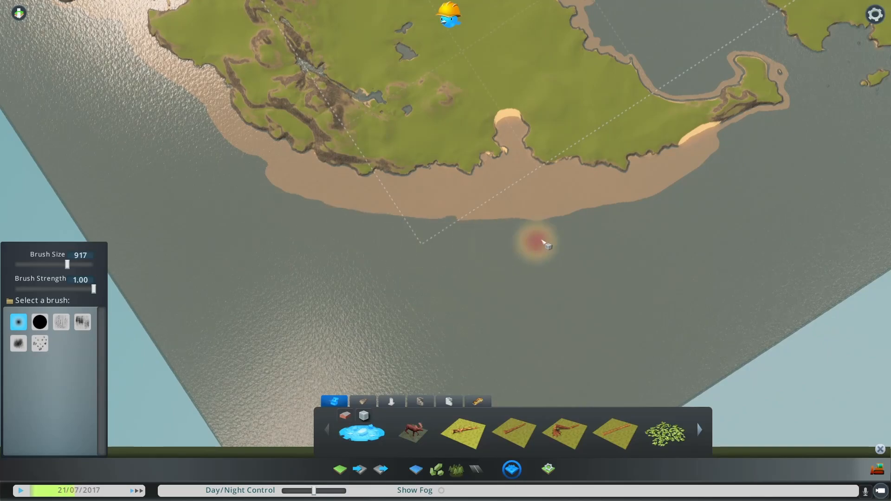
key(w)
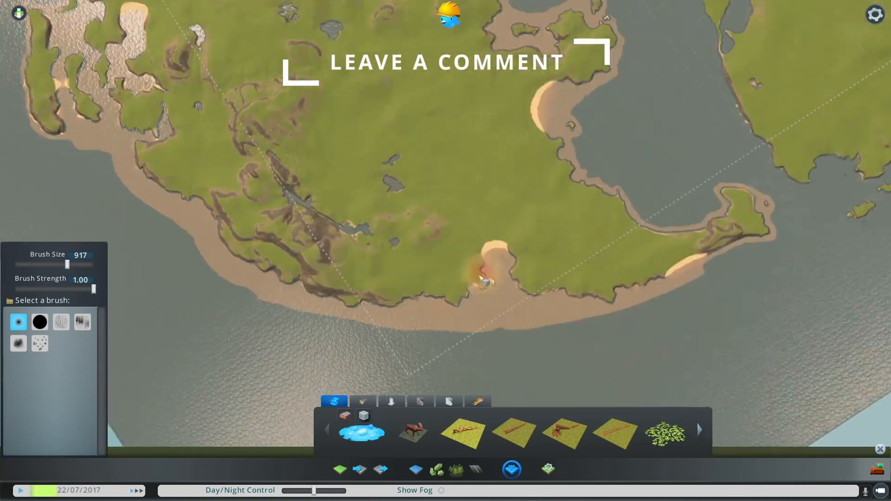
key(a)
middle_drag(478, 262, 491, 288)
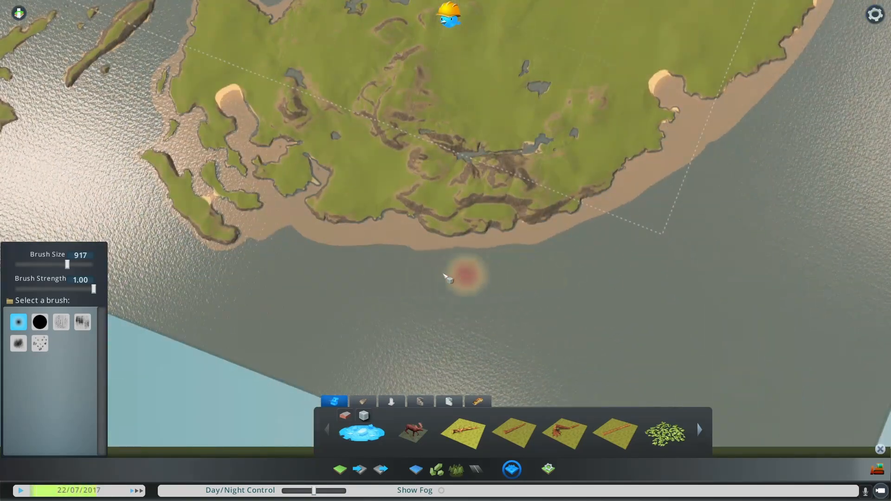
Leave sand painting and inspect the whole archipelago and its shorelines from a distance.
scroll(541, 330, down, 5)
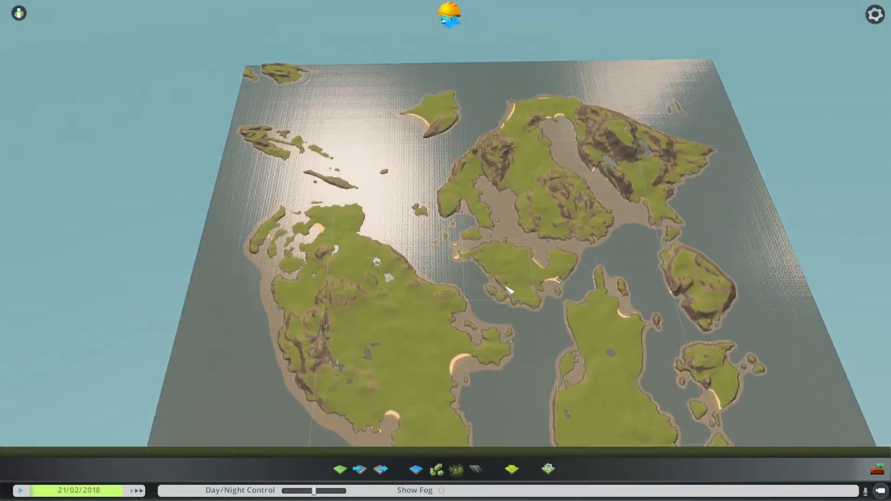
key(q)
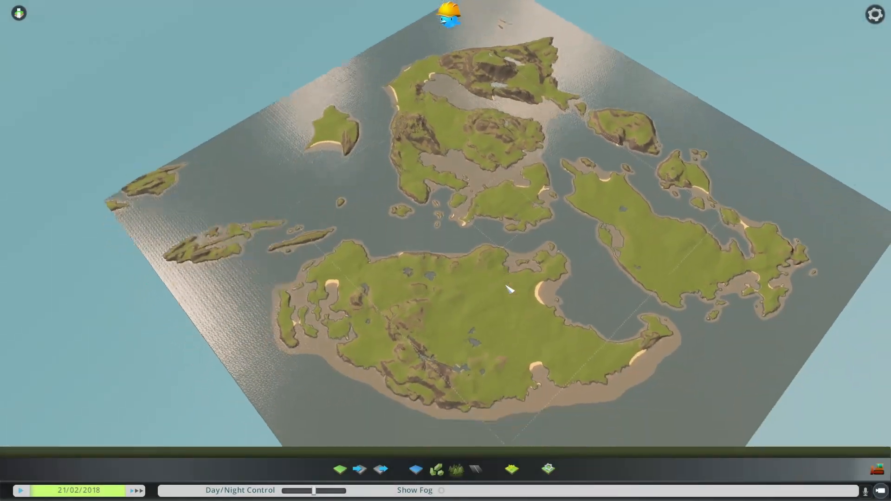
key(s)
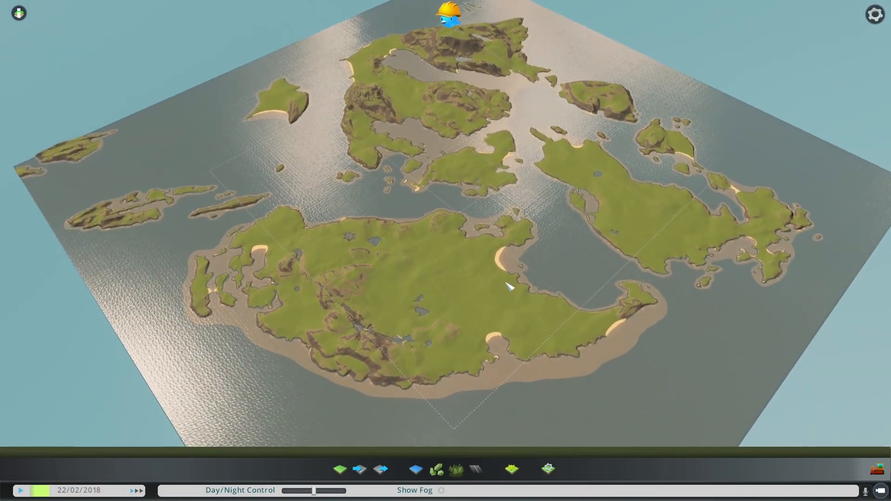